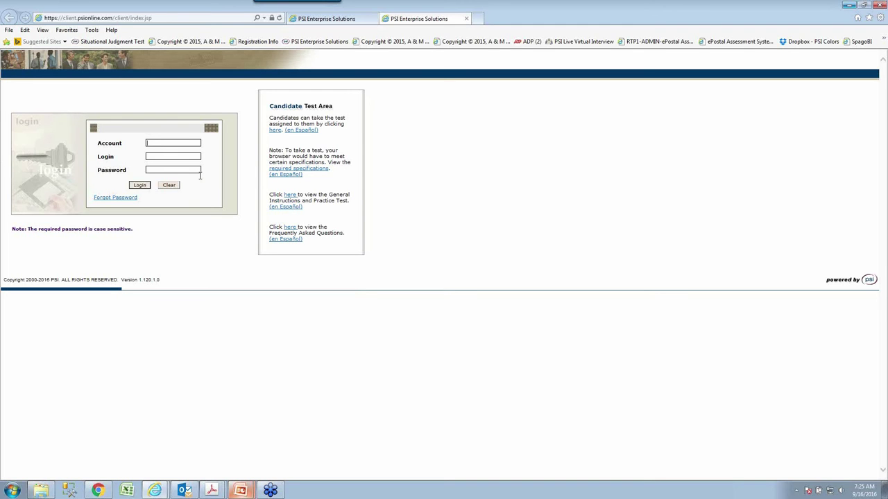
Log in to PSI ATLAS with the client account number, login name and password.
text(69)
key(BackSpace)
key(BackSpace)
key(BackSpace)
text(1394Alica•••••••••)
key(Return)
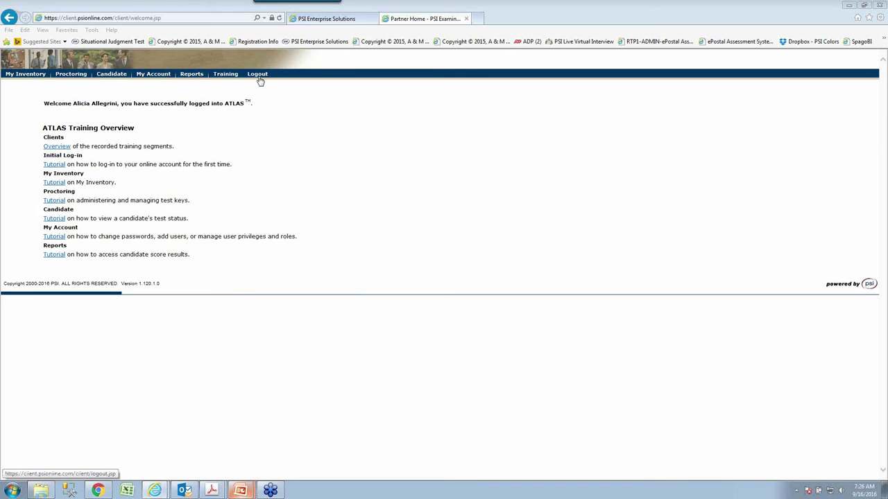
Show My Inventory, listing 3 PEI Service Technician Battery computer tests available.
click(31, 75)
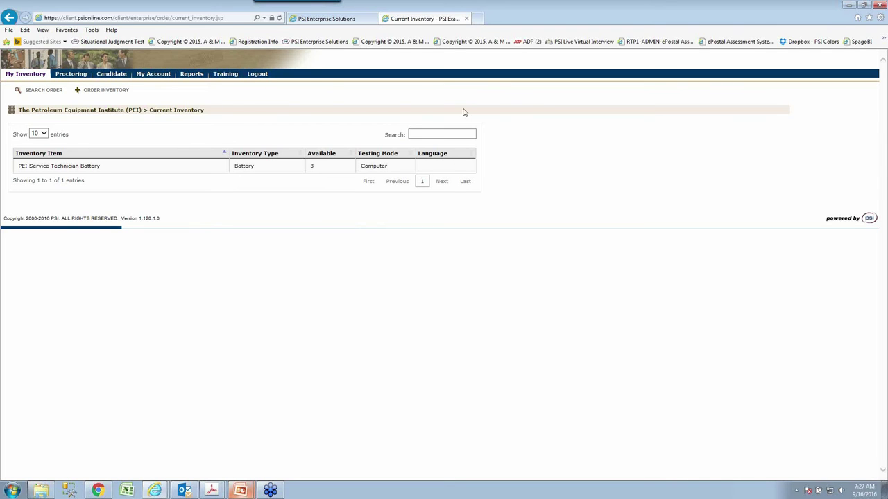
Start a new computer-type inventory order in the Order Inventory form.
click(121, 93)
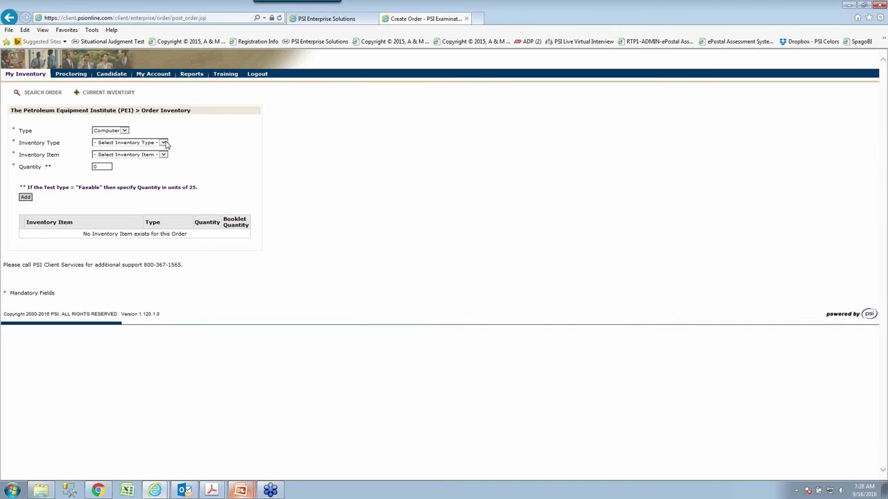
Add a Battery line of 5 PSI Service Technician Battery tests and continue to the $288.50 purchase details.
click(164, 143)
click(148, 154)
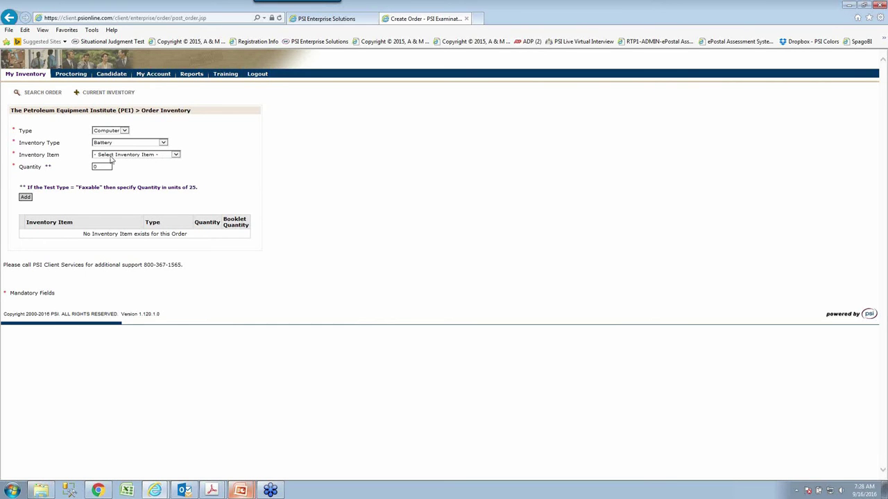
click(110, 158)
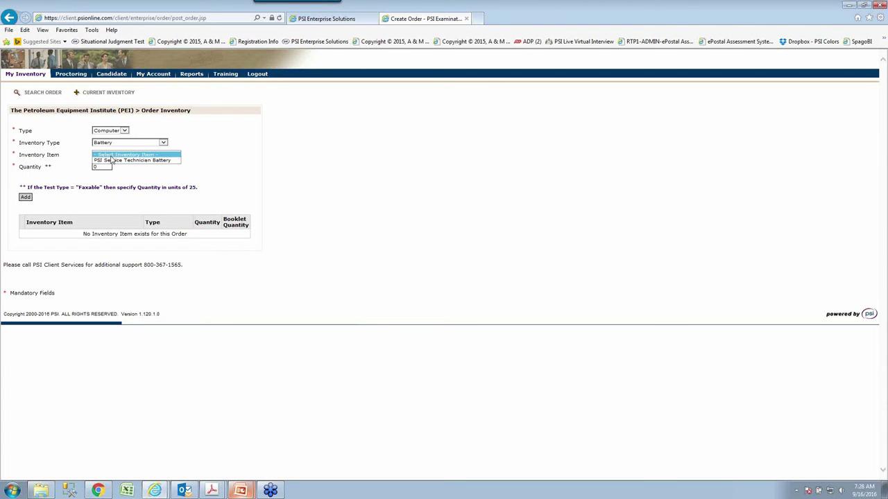
click(113, 161)
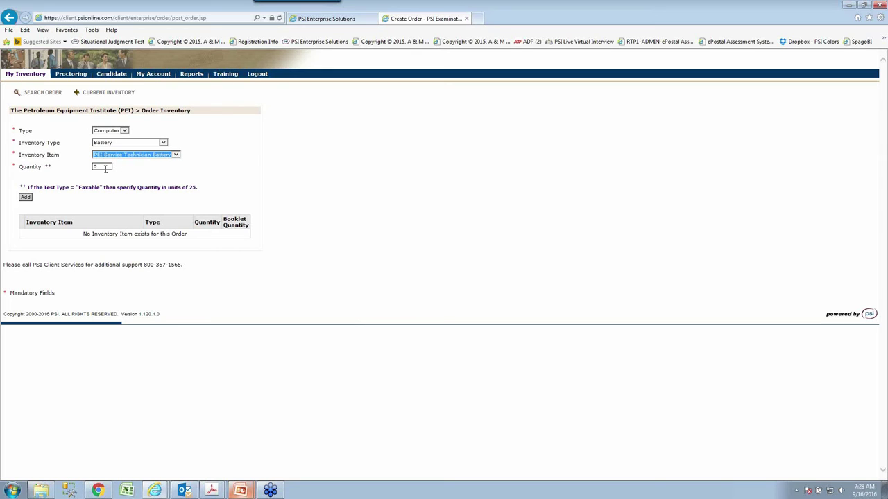
drag(104, 167, 89, 167)
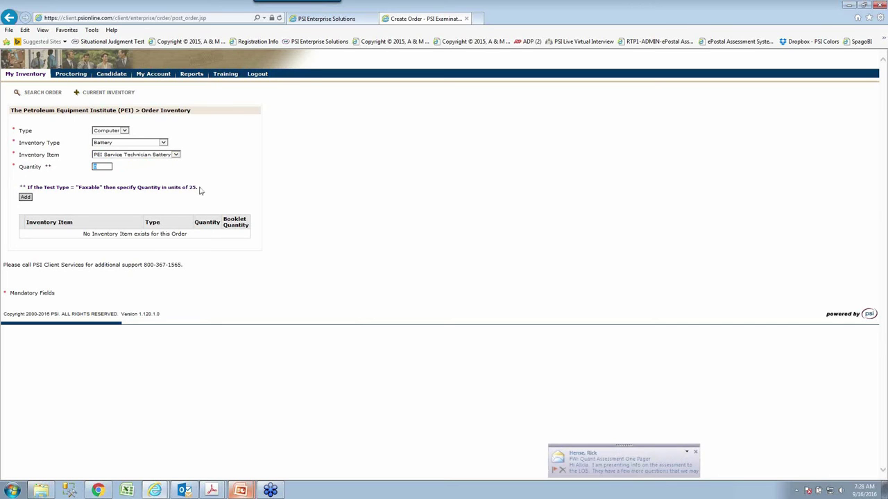
text(5)
click(25, 198)
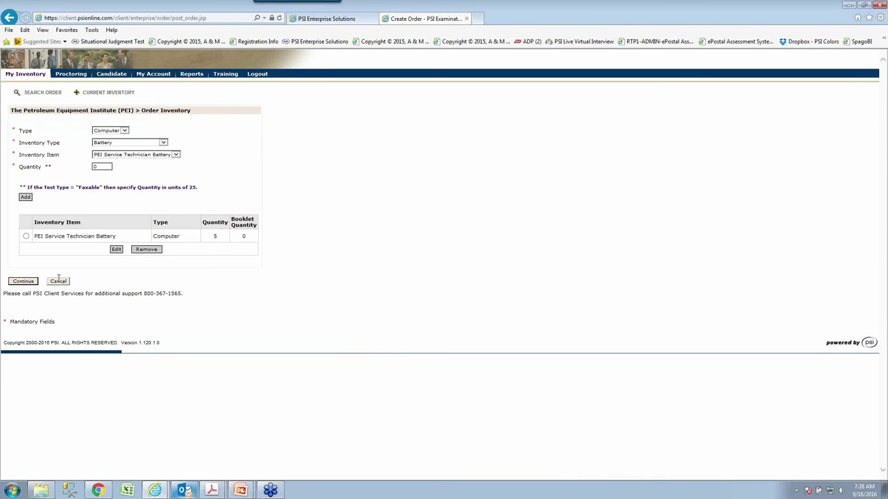
click(22, 281)
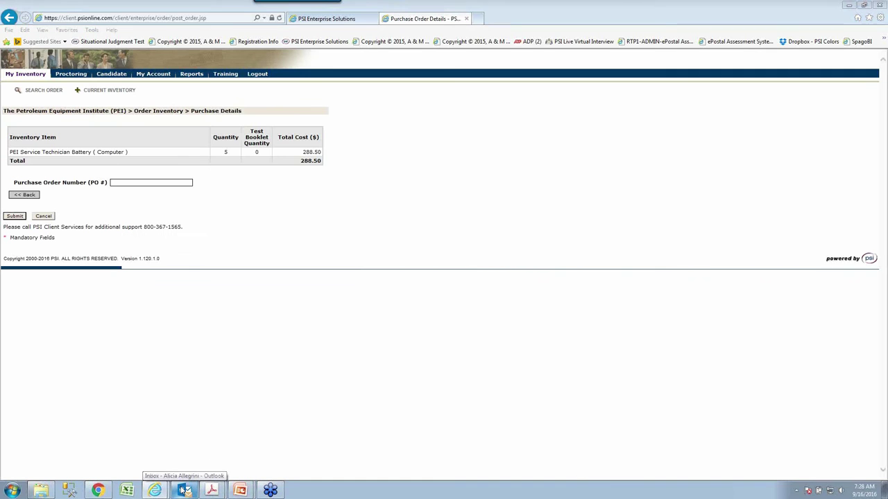
Close the Outlook window, keeping the copied item.
right_click(182, 486)
click(163, 471)
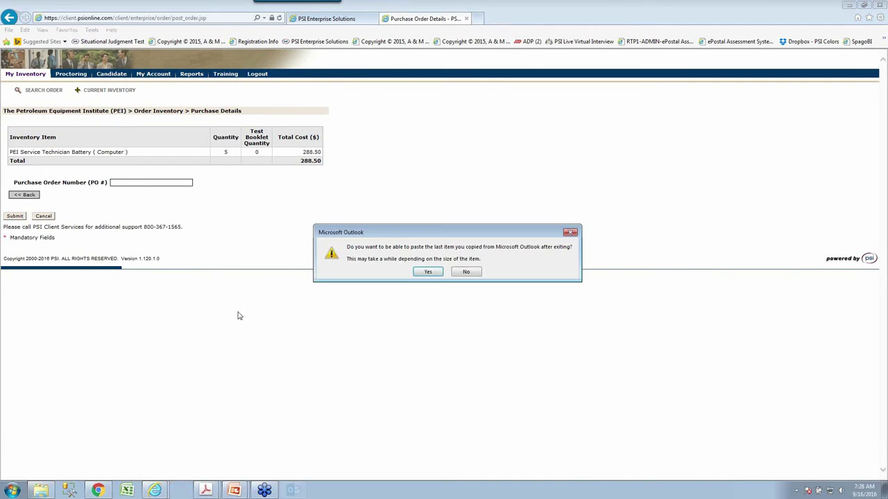
click(428, 271)
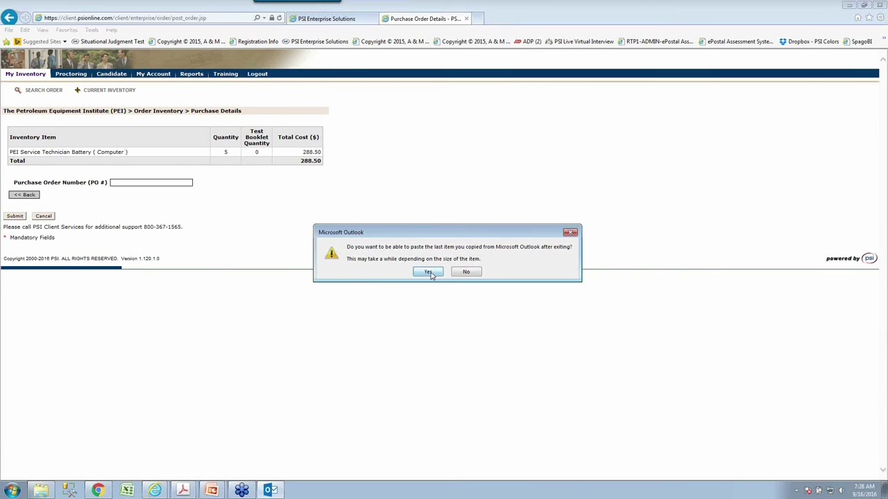
Enter the purchase order number and submit the $288.50 inventory order.
click(116, 184)
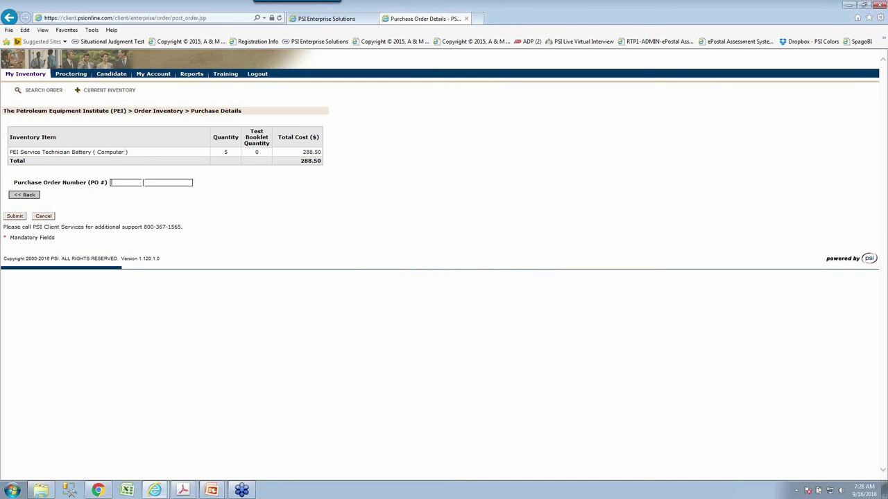
double_click(323, 154)
click(117, 183)
drag(13, 182, 111, 182)
click(120, 183)
click(136, 185)
text(234)
click(15, 216)
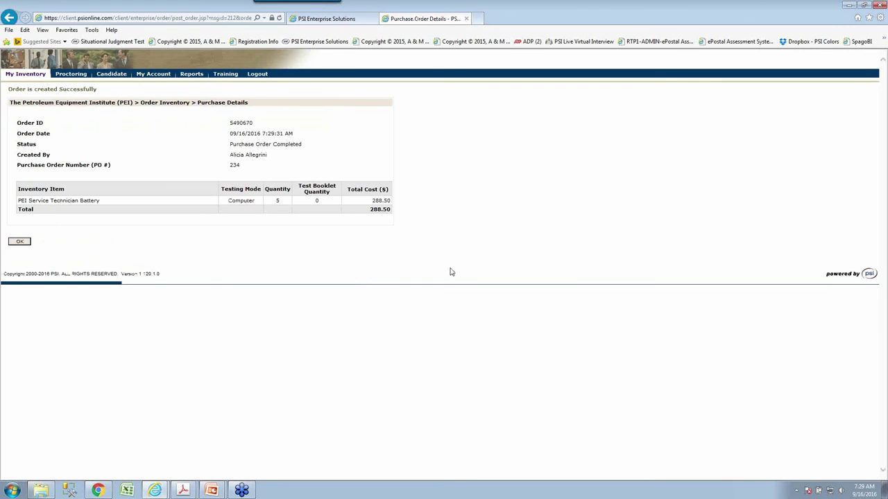
In the Proctoring Test/Battery List, select the PEI Service Technician Battery.
click(66, 75)
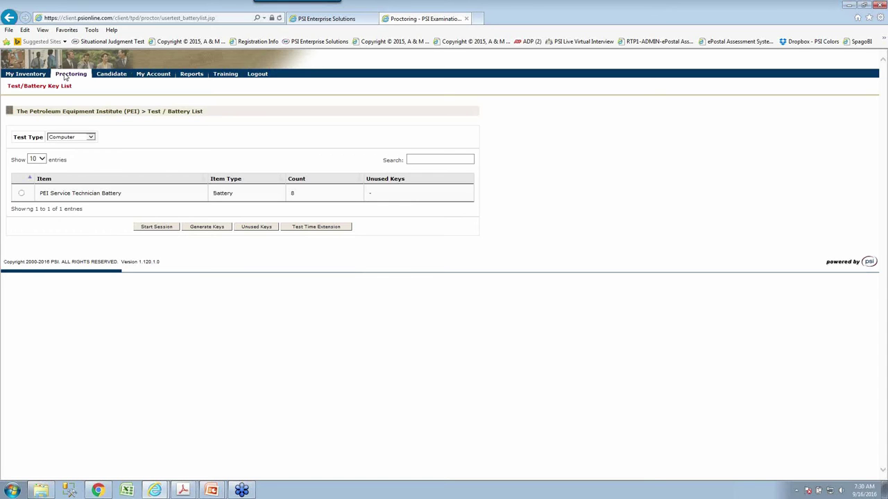
click(21, 195)
Open Generate Keys for the battery and set Number Of Keys to 2.
click(203, 226)
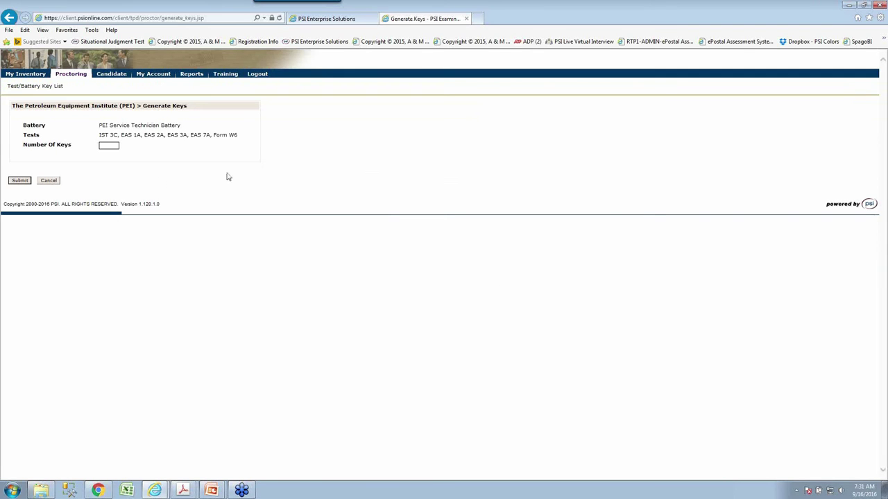
click(108, 145)
text(2)
Submit to generate the two keys and select the first test key.
click(21, 181)
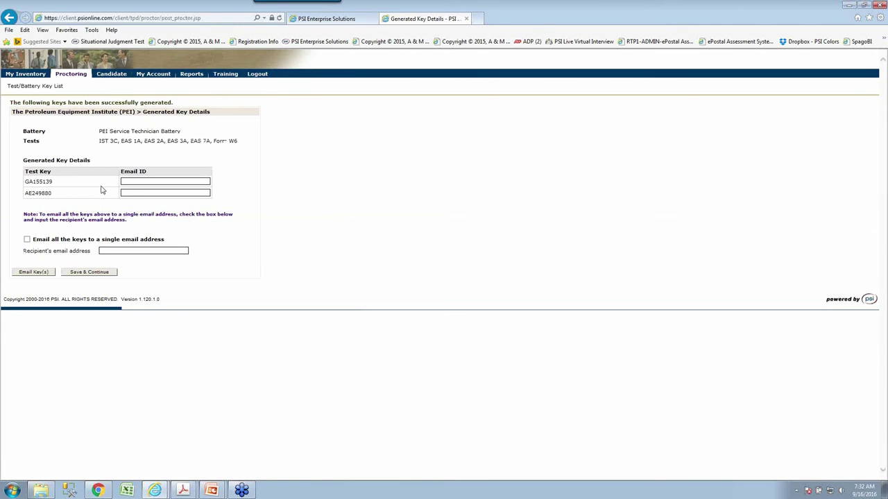
double_click(26, 188)
Save the keys, return to the battery list and select the Count value of 6.
click(91, 272)
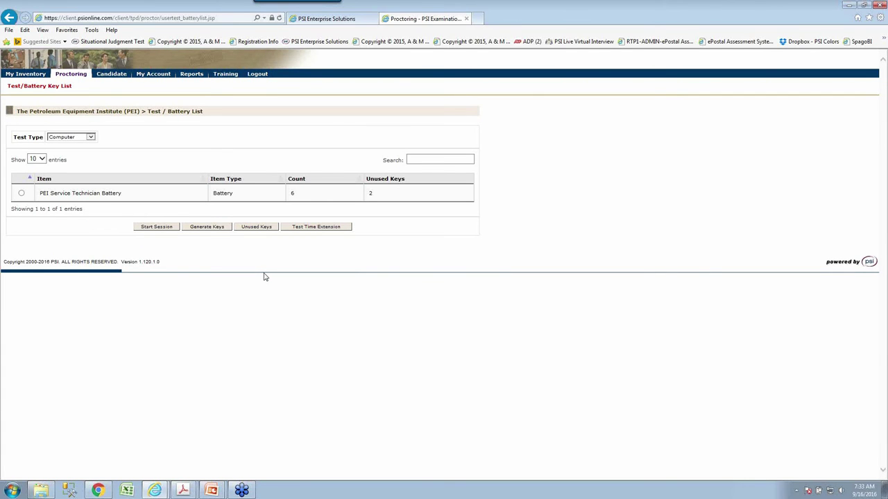
double_click(293, 198)
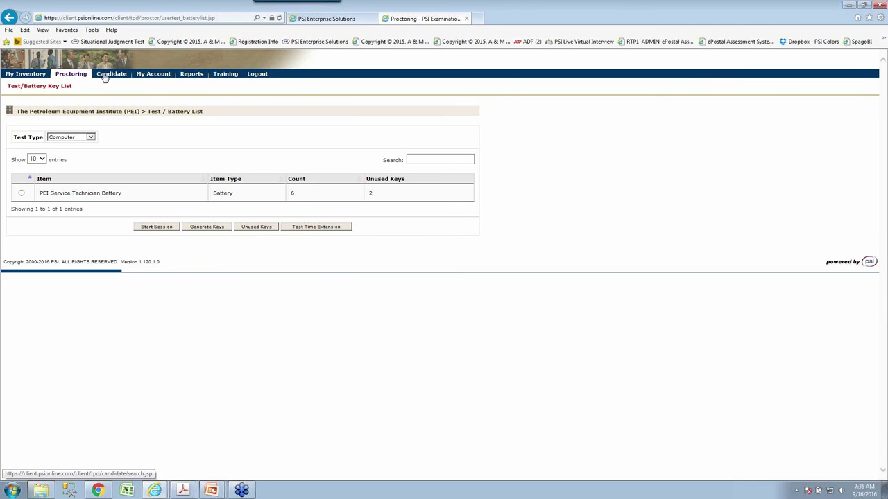
On the Candidate page, search for candidates with date 09 - September 16 2016.
click(104, 76)
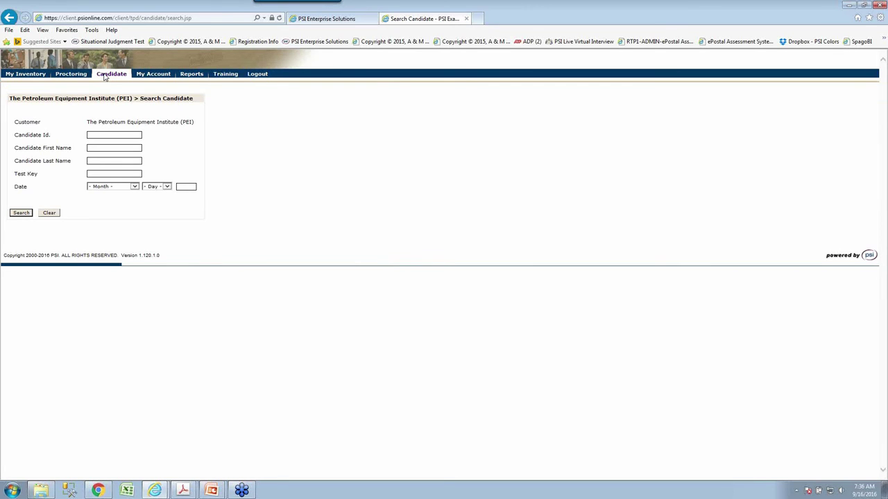
click(119, 188)
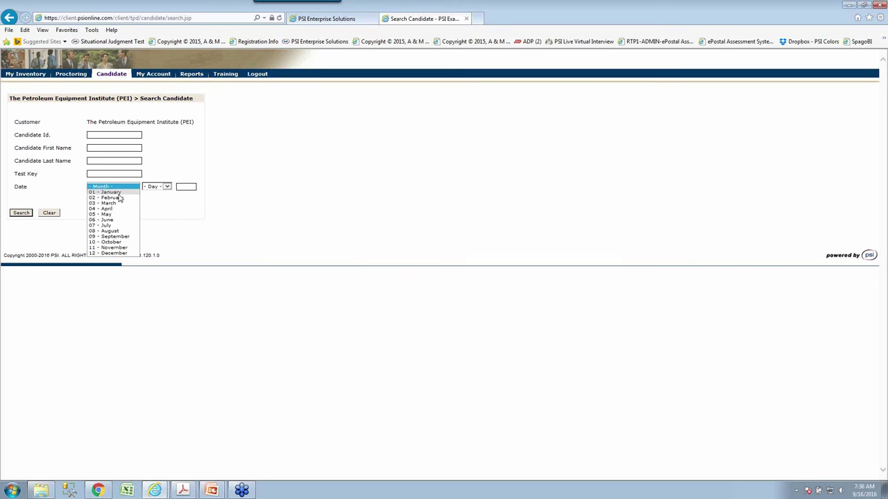
click(115, 237)
click(153, 186)
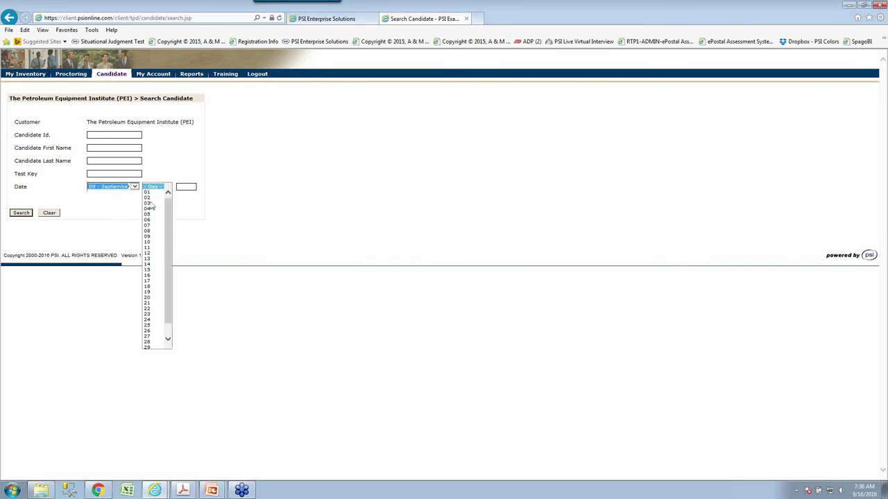
click(150, 275)
click(184, 186)
text(2016)
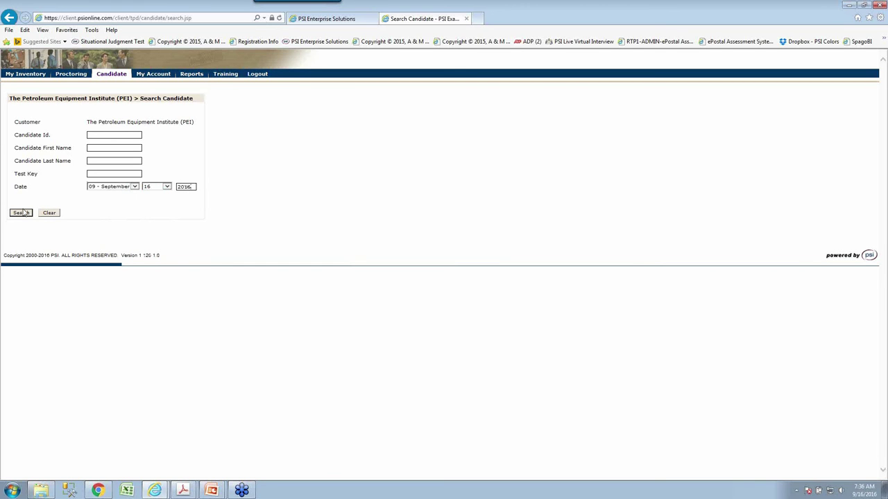
click(23, 213)
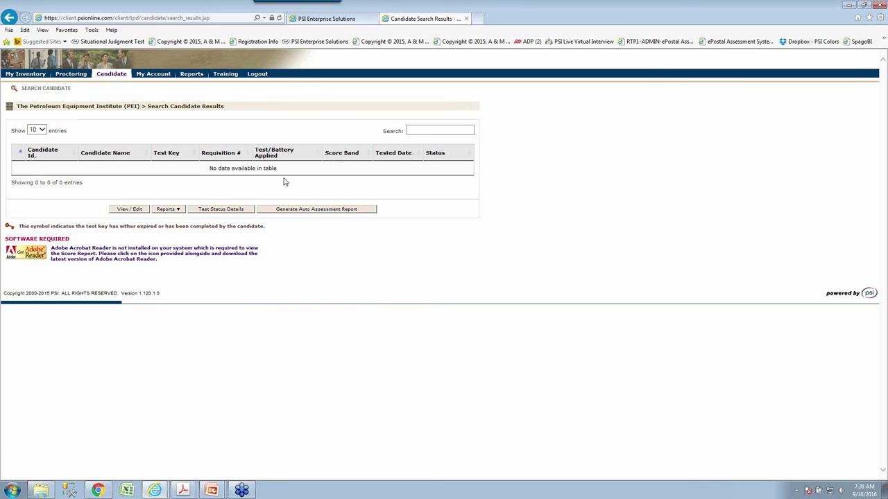
Glance at the candidate reports list without choosing one, returning to the empty Search Candidate Results.
click(178, 211)
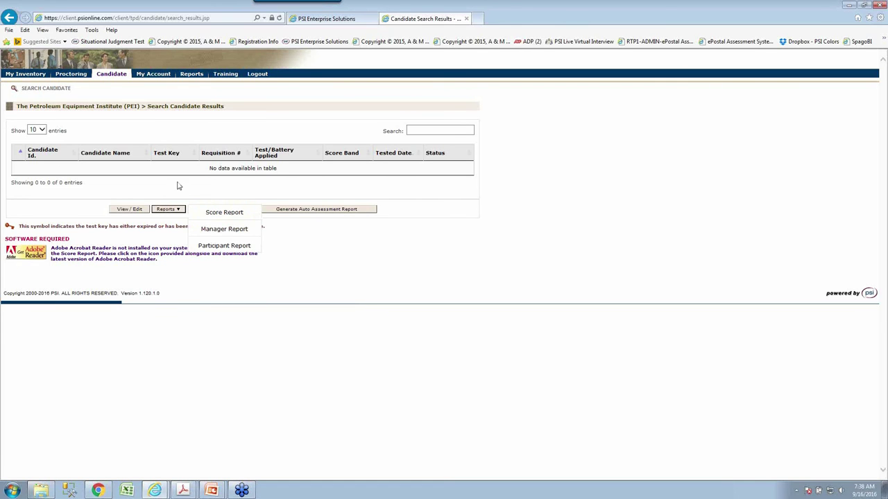
click(177, 193)
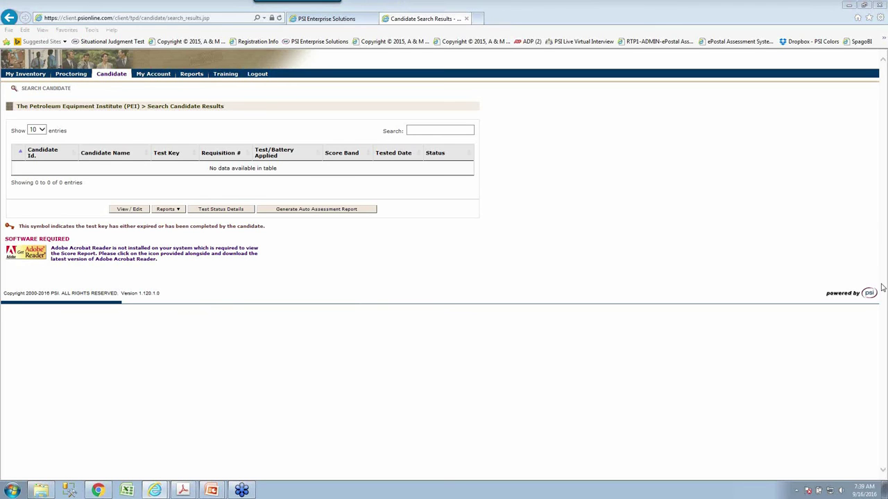
click(327, 257)
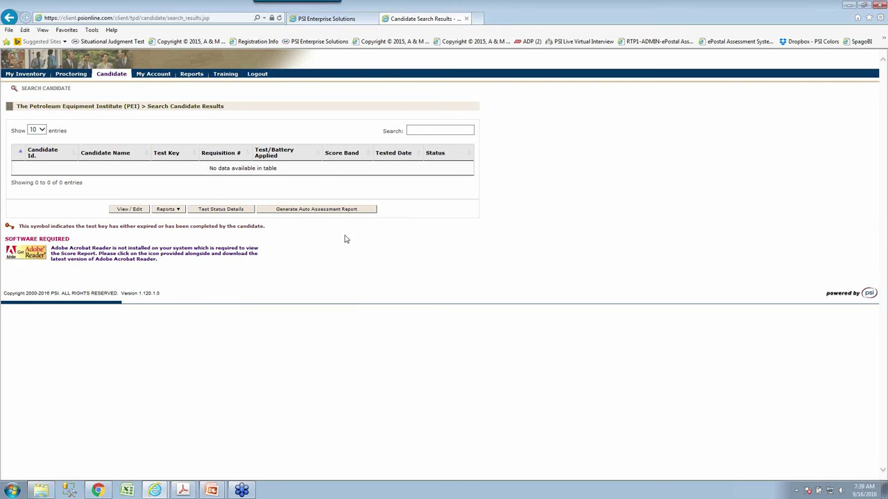
View the Administrator II Personal Profile, highlighting the test-completion email confirmation option.
click(144, 75)
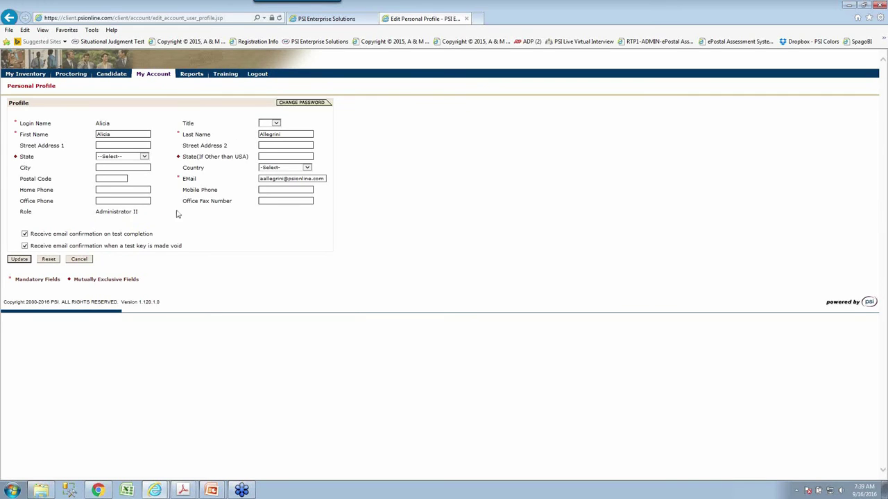
triple_click(32, 237)
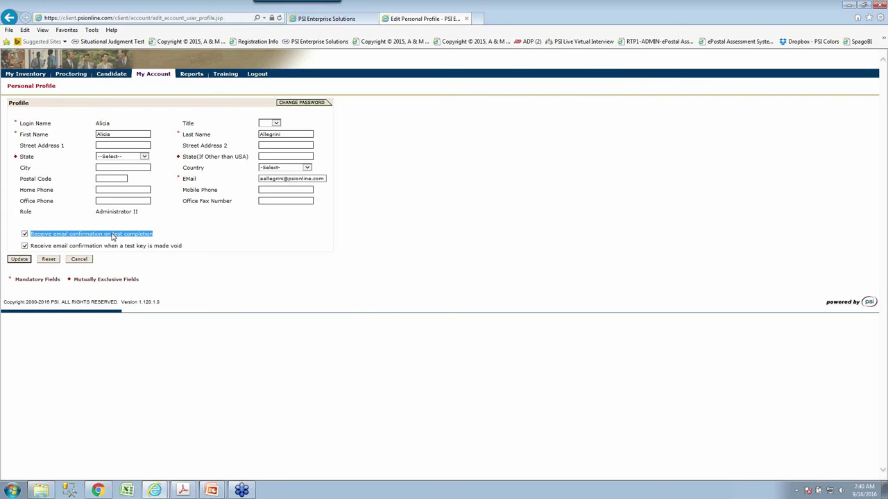
click(880, 277)
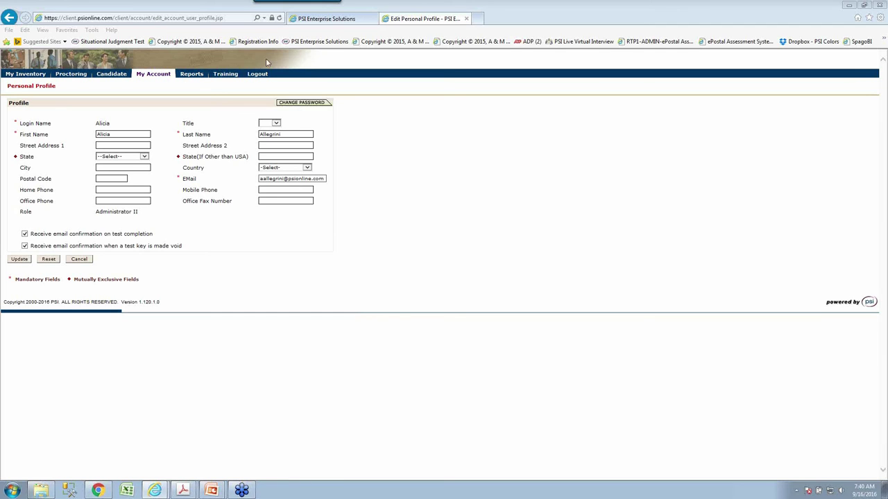
View the Individual Score Reports search, then the ATLAS Training Overview tutorial list.
click(194, 74)
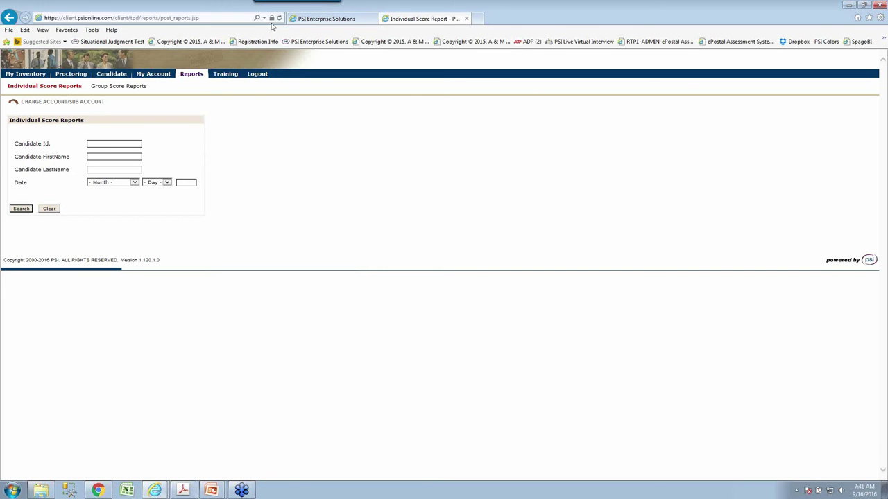
click(224, 76)
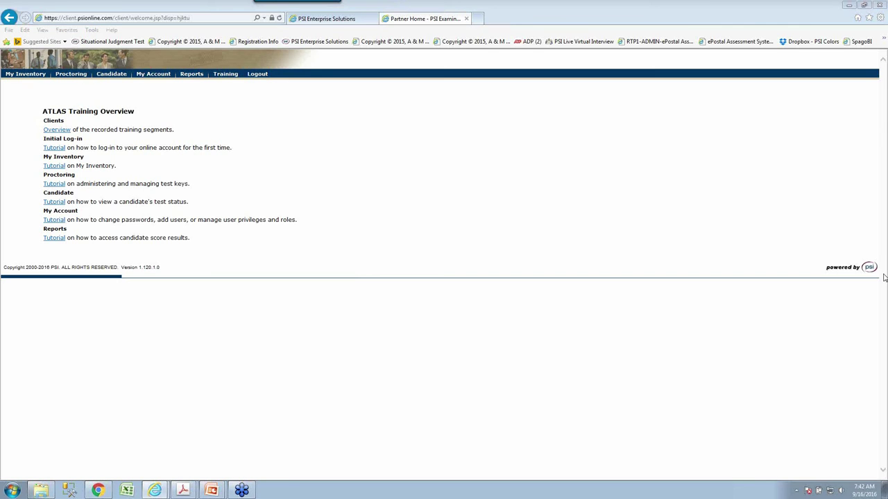
Show the Proctoring test and battery list containing the PEI Service Technician Battery.
click(201, 107)
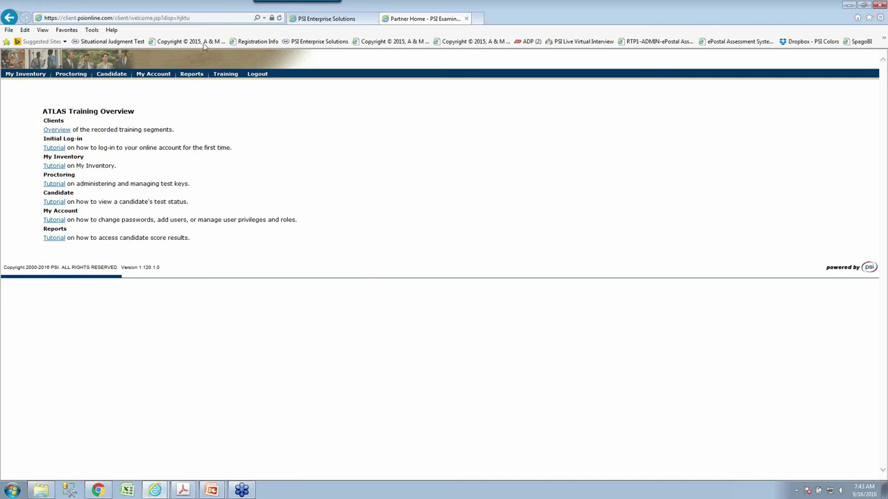
click(78, 81)
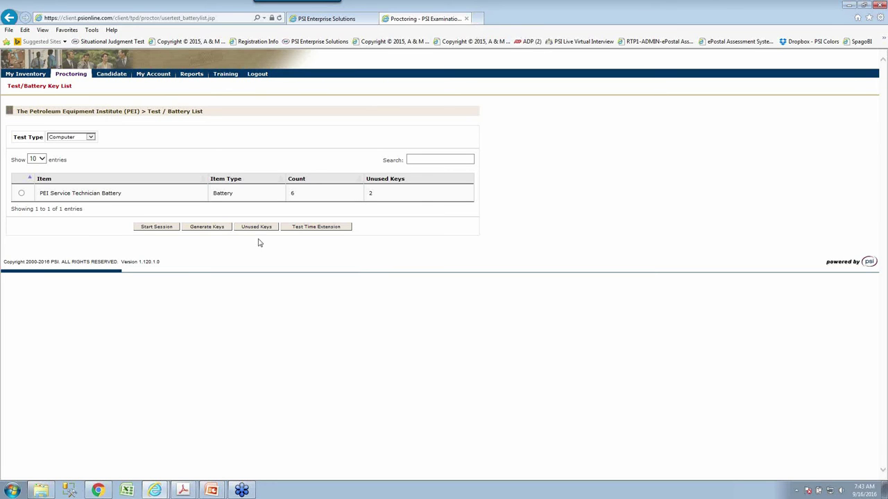
Start a testing session for the PEI Service Technician Battery.
click(21, 194)
click(165, 229)
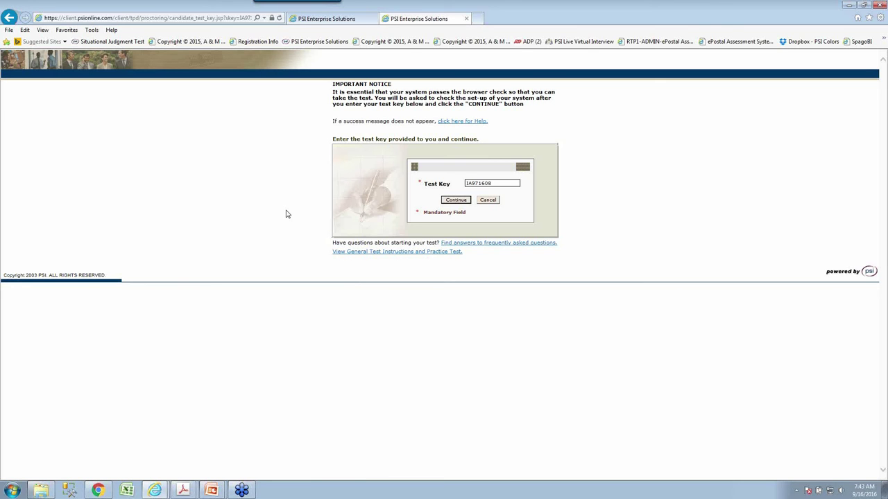
Continue with the generated test key to run the browser compatibility check.
click(449, 202)
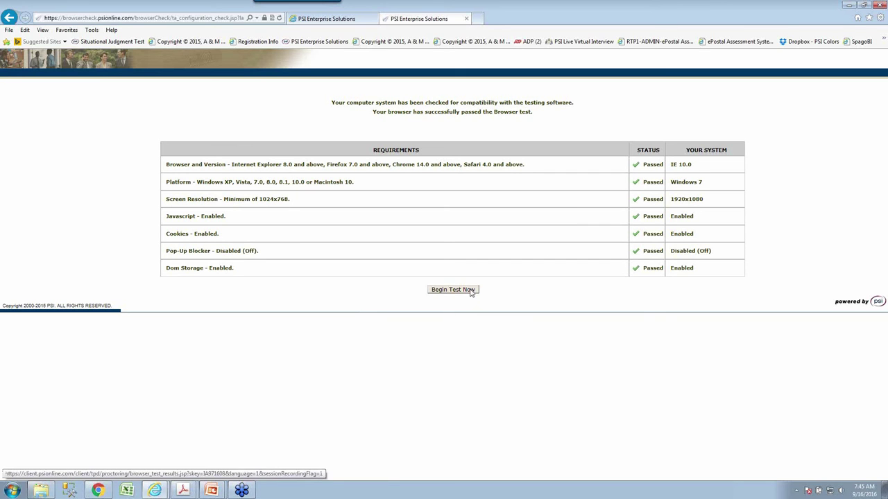
Begin the test from the passed browser check to reach the Candidate Security Agreement.
click(470, 291)
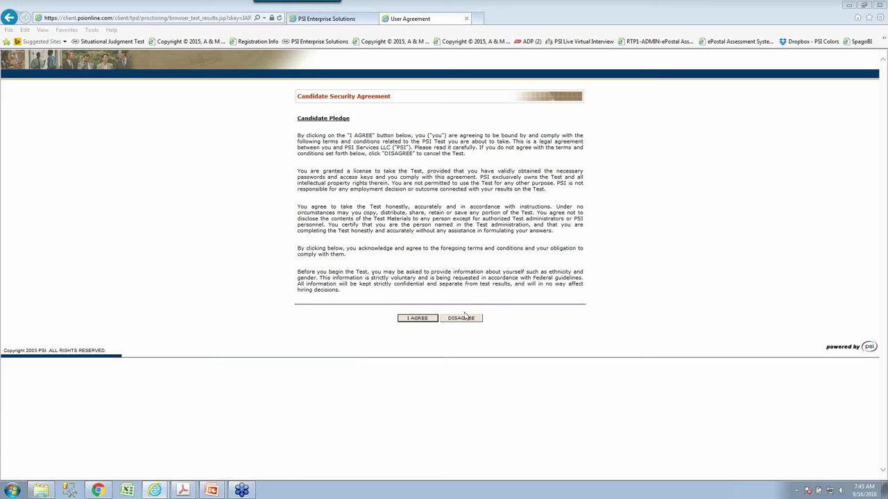
Agree to the pledge, enter and confirm the candidate ID, add first and last name, submit.
click(417, 318)
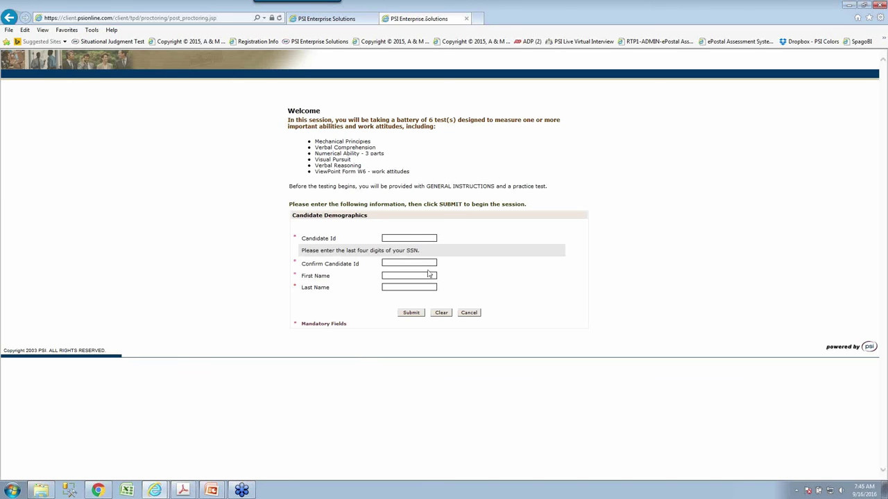
click(408, 240)
text(1234)
click(399, 263)
text(1234)
key(Tab)
click(407, 316)
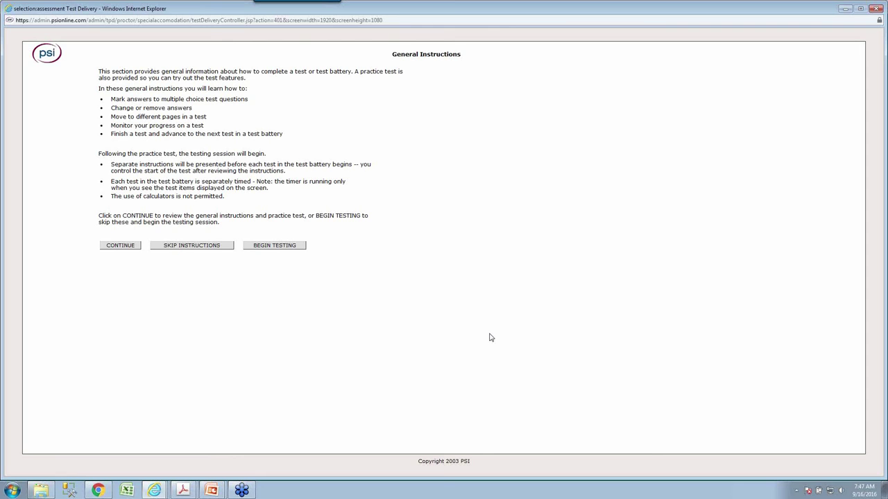
Skip the General Instructions to start the 2-minute, 16-question practice test.
click(192, 246)
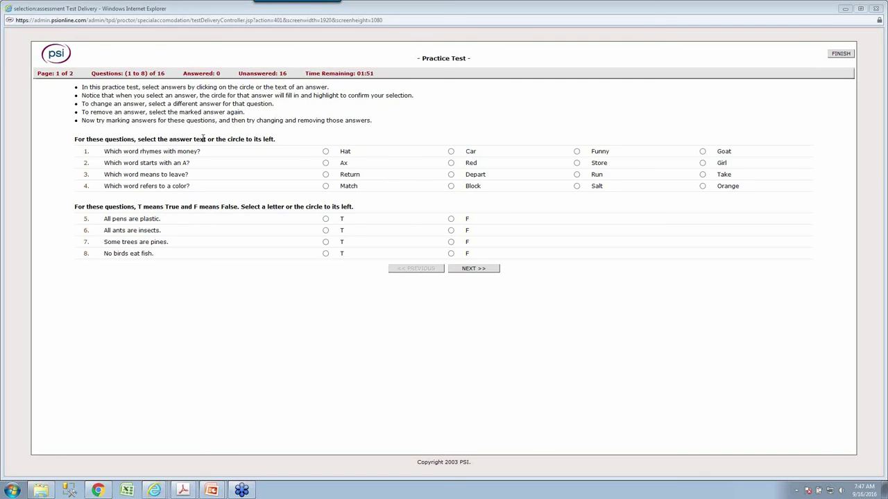
Answer Q1 Car, Q3 Depart, Q4 Match, Q5 false, Q7 true, clear Q2, then go to page 2.
click(451, 151)
click(451, 163)
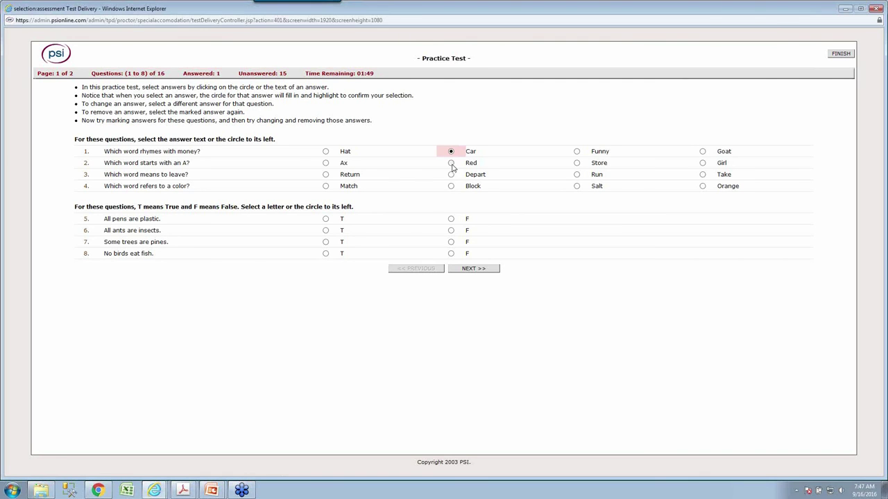
click(326, 163)
click(325, 151)
click(326, 167)
click(451, 151)
click(451, 174)
click(326, 187)
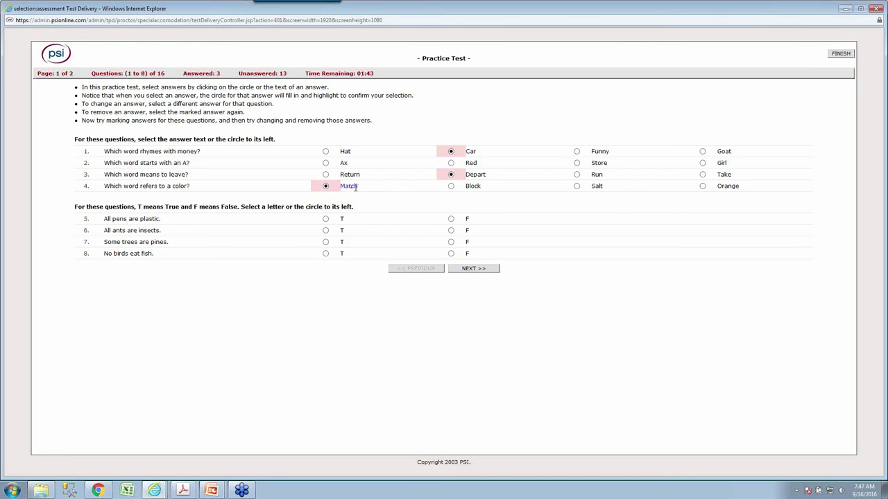
click(450, 187)
click(325, 242)
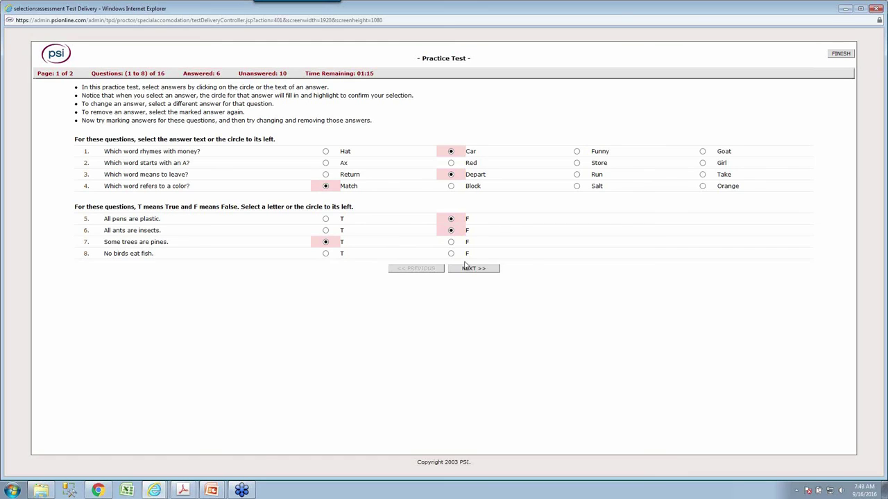
click(466, 269)
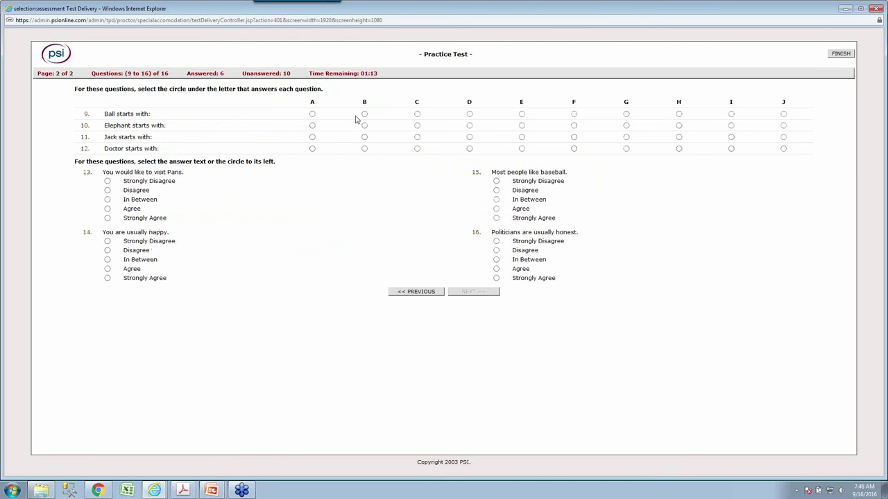
Answer questions 9, 10 and 12 with B, and question 11 with A.
click(364, 113)
click(364, 125)
click(364, 148)
click(312, 137)
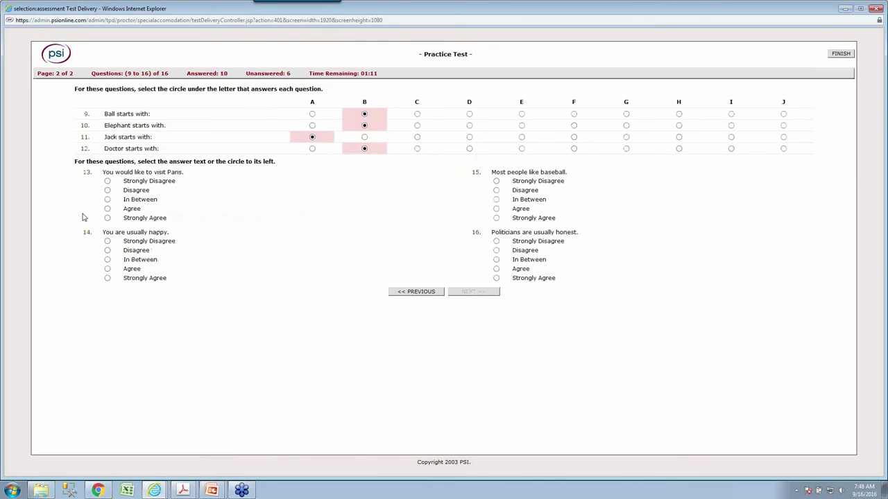
Answer 13 Agree, 15 In Between, 16 Disagree, then go back to page 1 and request finish.
click(124, 209)
click(504, 199)
click(498, 251)
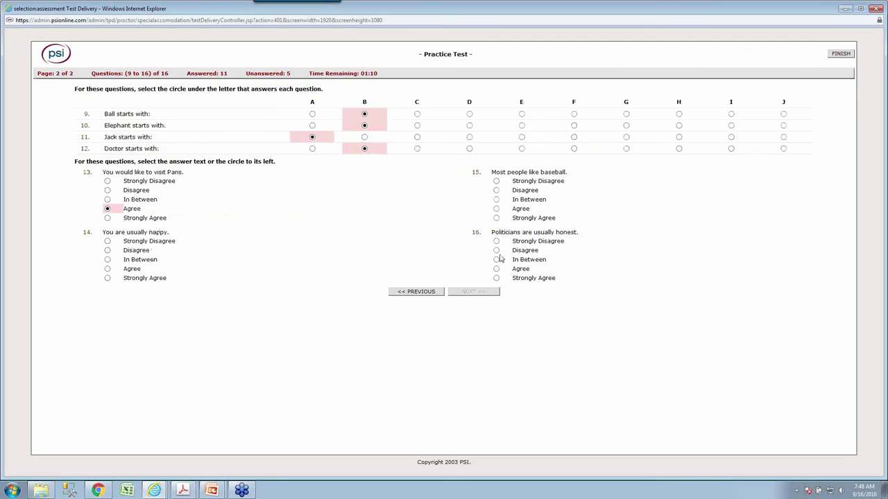
click(416, 292)
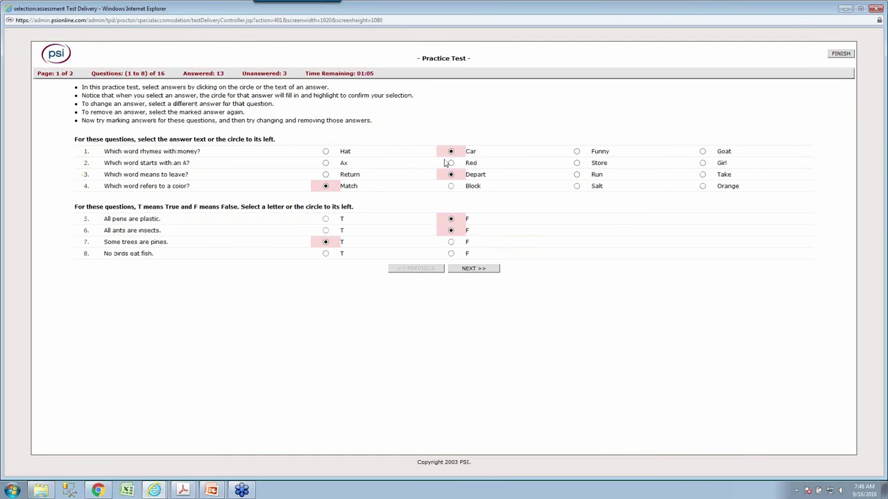
click(840, 54)
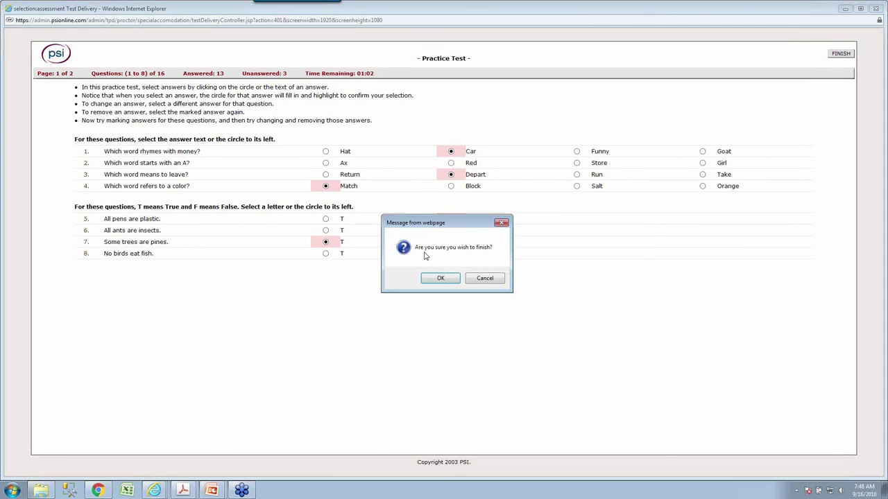